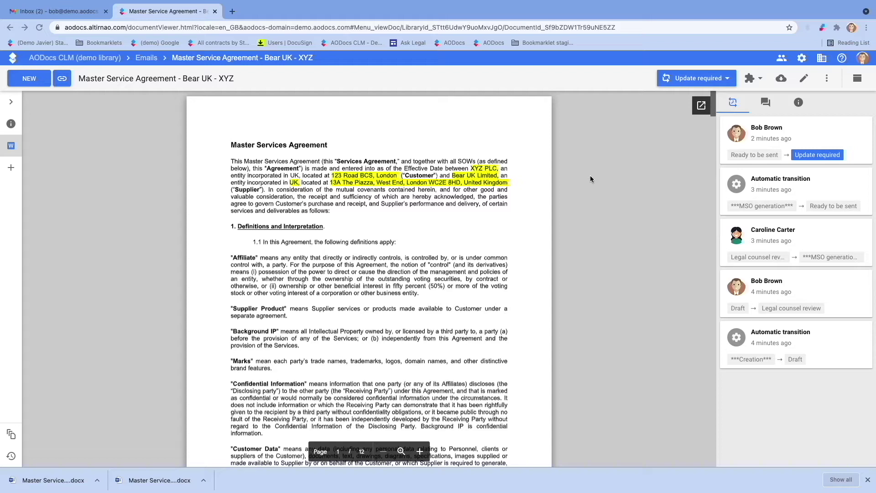
Run the 'Approve for signature' workflow action on the Master Service Agreement and submit it
{"action": "left_click", "coordinate": [710, 84]}
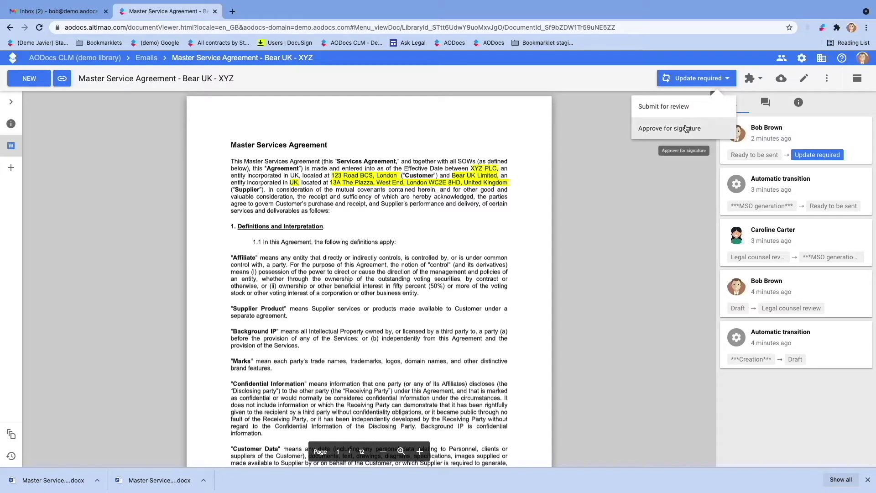
{"action": "left_click", "coordinate": [686, 128]}
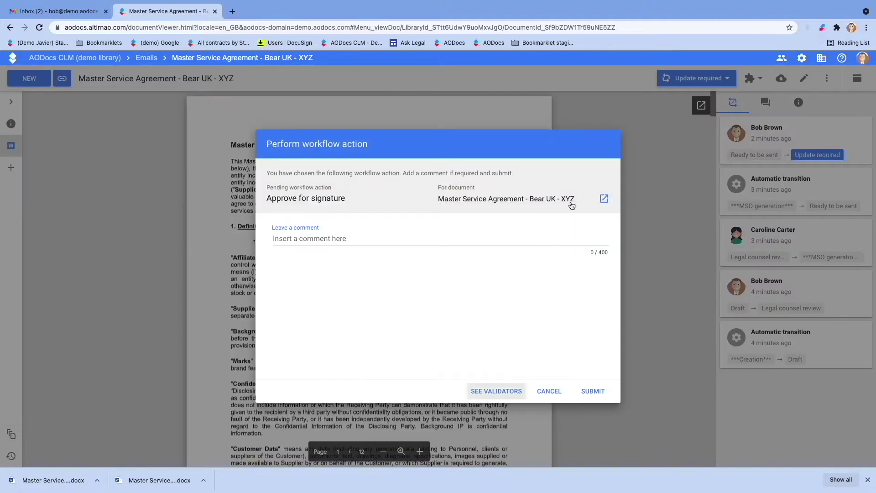
{"action": "left_click", "coordinate": [600, 396]}
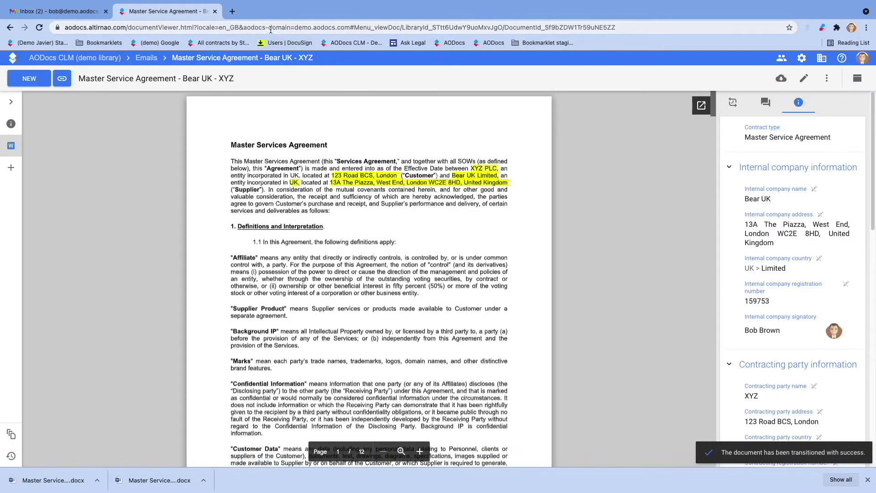
{"action": "left_click", "coordinate": [270, 29]}
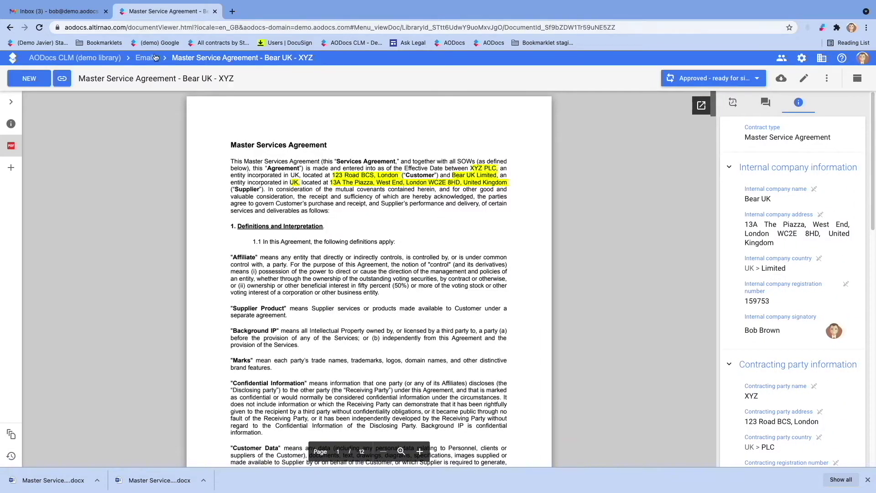
{"action": "mouse_move", "coordinate": [20, 149]}
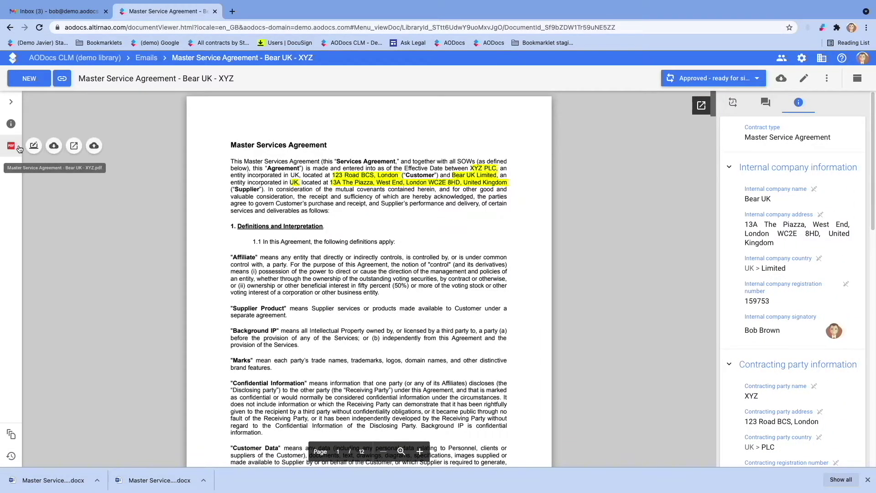
{"action": "scroll", "coordinate": [215, 182], "scroll_direction": "down", "scroll_amount": 1}
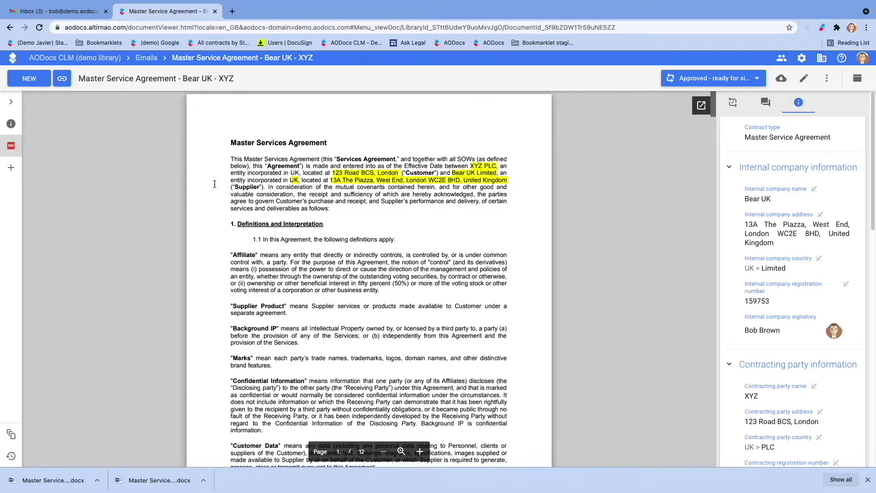
{"action": "scroll", "coordinate": [214, 183], "scroll_direction": "down", "scroll_amount": 5}
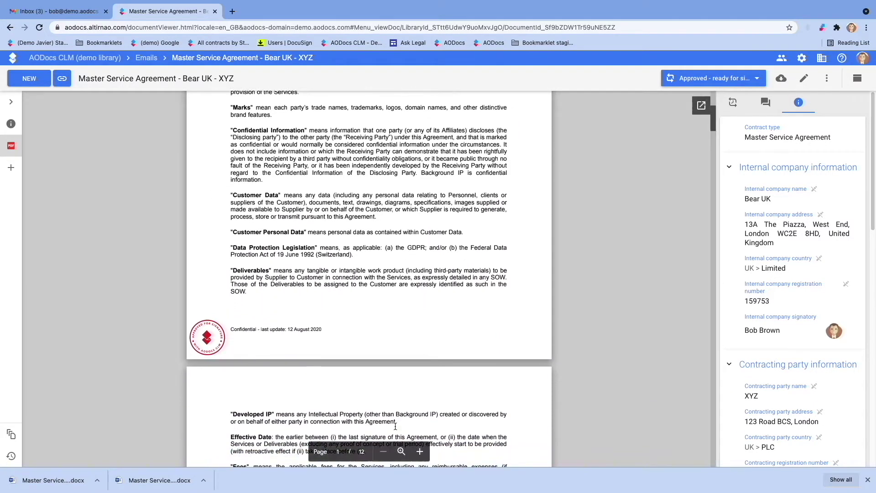
{"action": "left_click", "coordinate": [401, 451]}
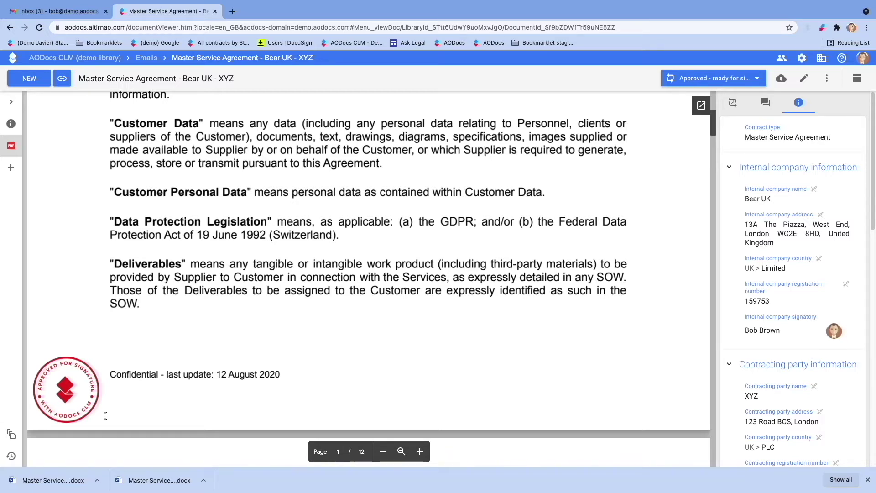
{"action": "left_click", "coordinate": [383, 452]}
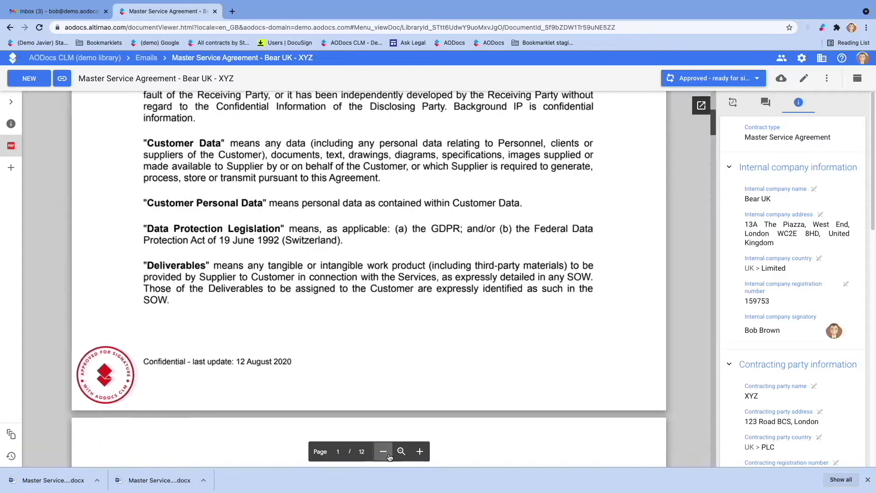
{"action": "left_click", "coordinate": [383, 452]}
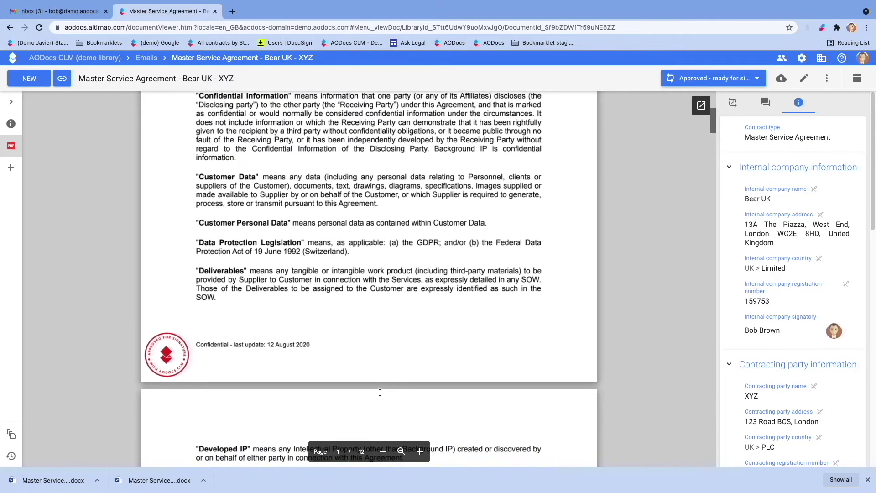
{"action": "scroll", "coordinate": [379, 391], "scroll_direction": "up", "scroll_amount": 8}
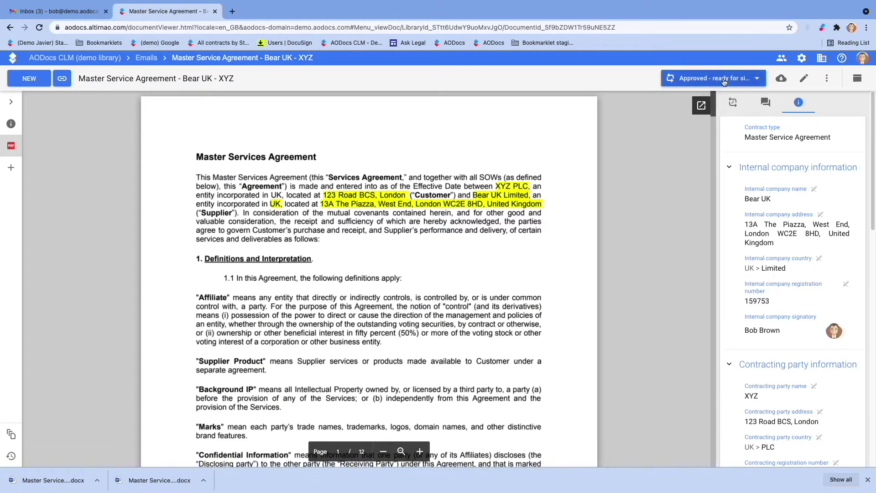
Submit the 'Send for signature (DS)' workflow action on the approved agreement, then check Gmail
{"action": "left_click", "coordinate": [725, 81]}
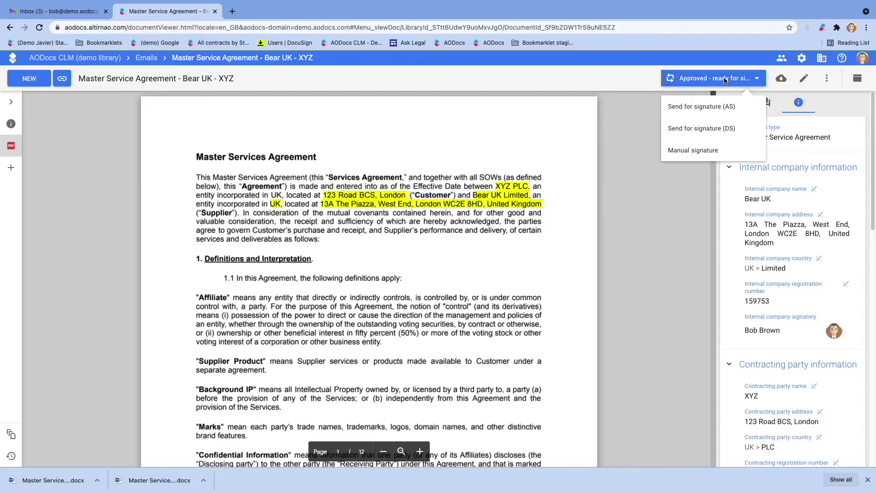
{"action": "left_click", "coordinate": [699, 129]}
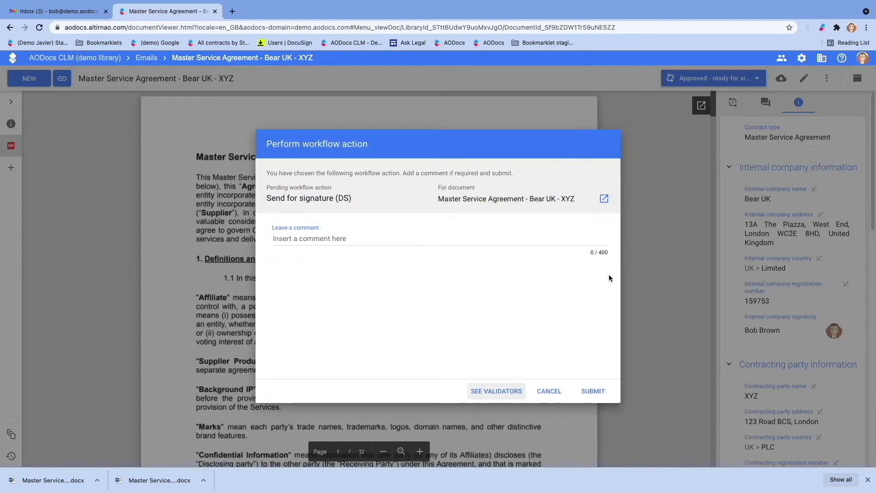
{"action": "left_click", "coordinate": [593, 390]}
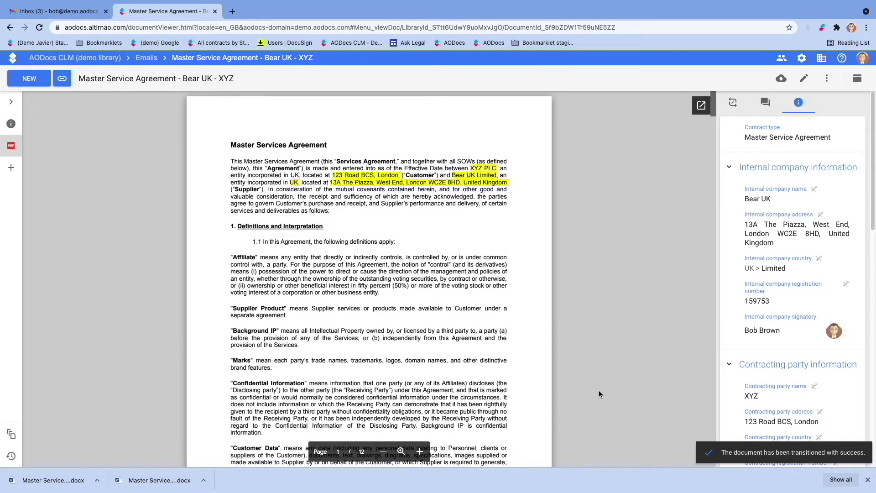
{"action": "left_click", "coordinate": [63, 13]}
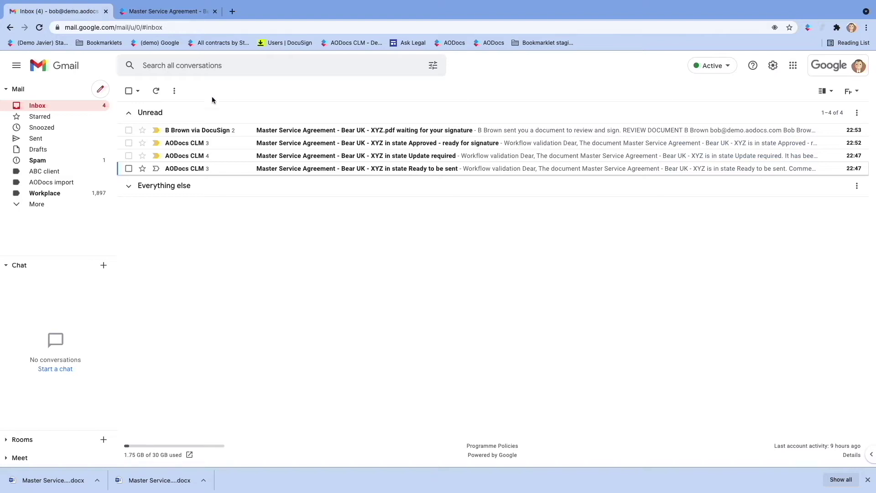
Open the DocuSign signature request email for the Master Service Agreement
{"action": "left_click", "coordinate": [283, 131]}
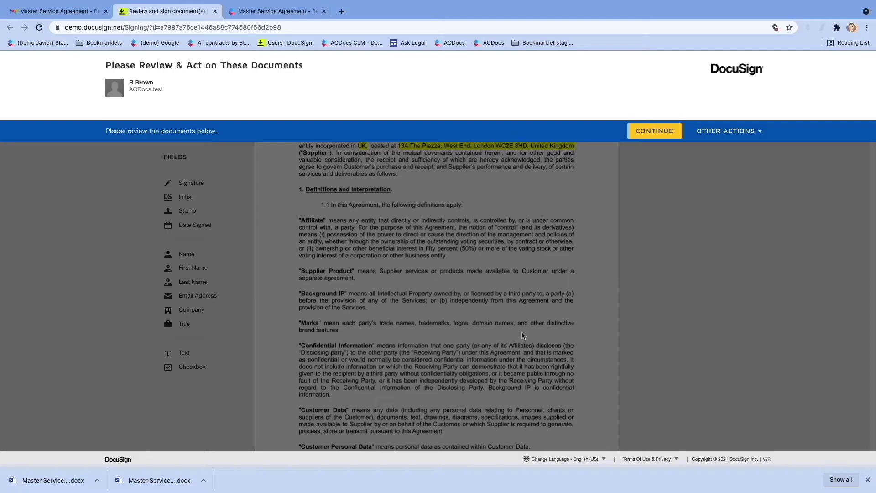
Place a signature and a 'Sales rep' title field on the Bear UK signature block
{"action": "left_click", "coordinate": [631, 132]}
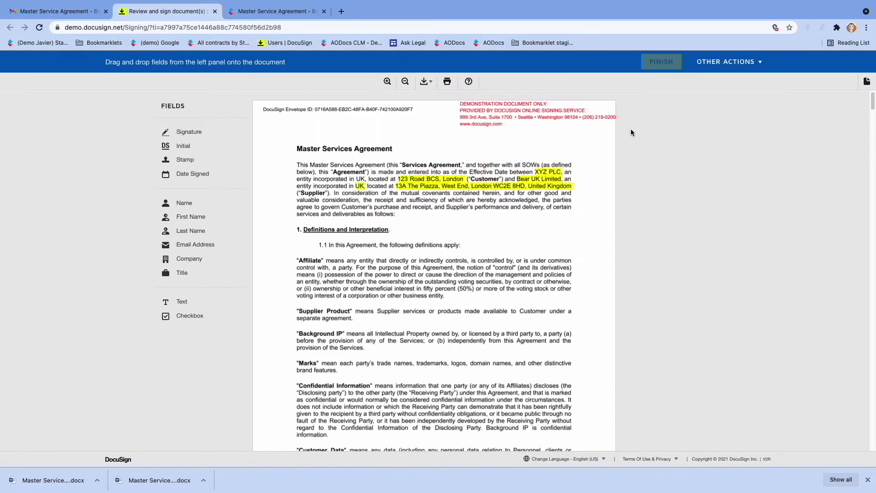
{"action": "mouse_move", "coordinate": [189, 132]}
{"action": "left_mouse_down"}
{"action": "mouse_move", "coordinate": [395, 206]}
{"action": "mouse_move", "coordinate": [331, 228]}
{"action": "left_mouse_up"}
{"action": "scroll", "coordinate": [395, 208], "scroll_direction": "down", "scroll_amount": 10}
{"action": "scroll", "coordinate": [393, 205], "scroll_direction": "down", "scroll_amount": 20}
{"action": "scroll", "coordinate": [394, 205], "scroll_direction": "down", "scroll_amount": 20}
{"action": "scroll", "coordinate": [395, 207], "scroll_direction": "down", "scroll_amount": 15}
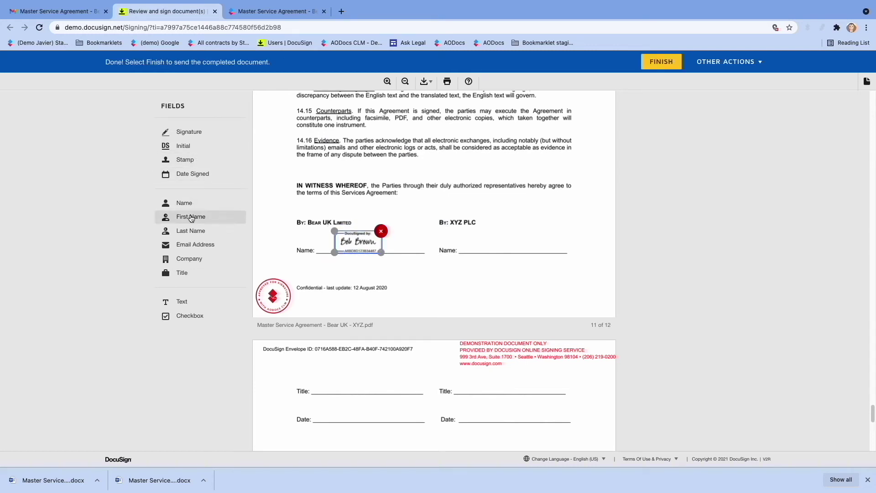
{"action": "left_click_drag", "start_coordinate": [187, 273], "coordinate": [336, 375]}
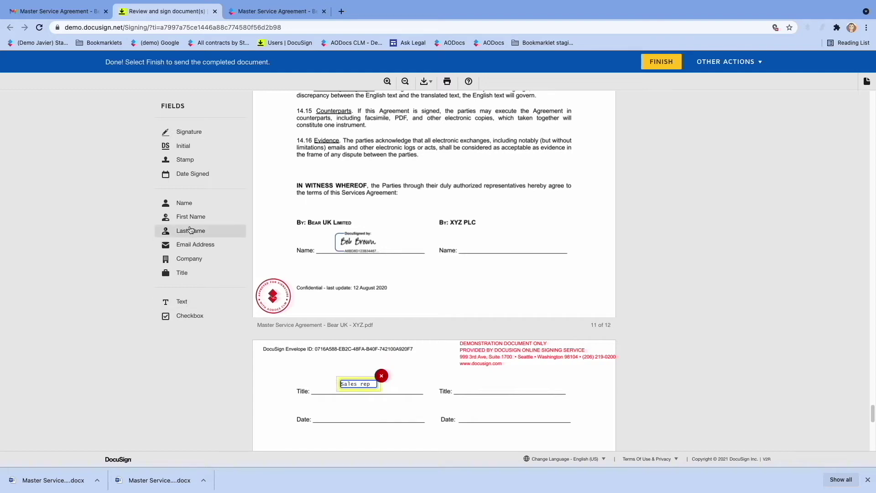
Finish the DocuSign signing and close the signing tab
{"action": "scroll", "coordinate": [433, 228], "scroll_direction": "up", "scroll_amount": 1}
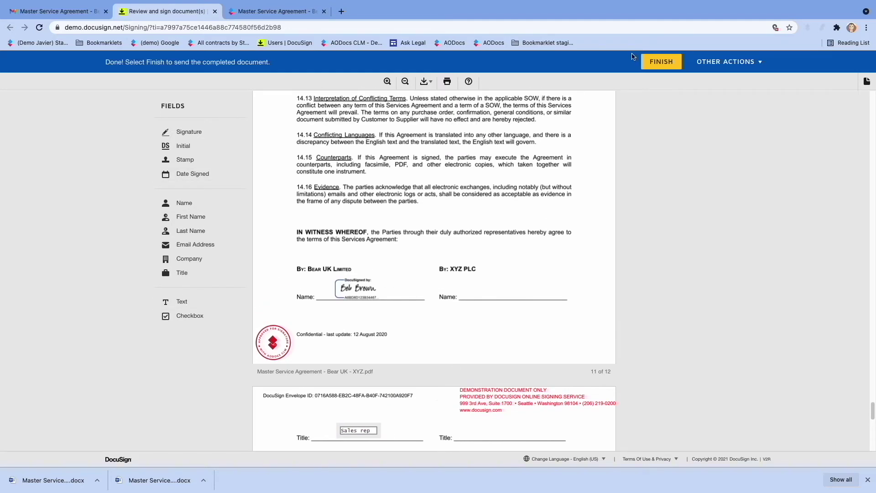
{"action": "left_click", "coordinate": [667, 63]}
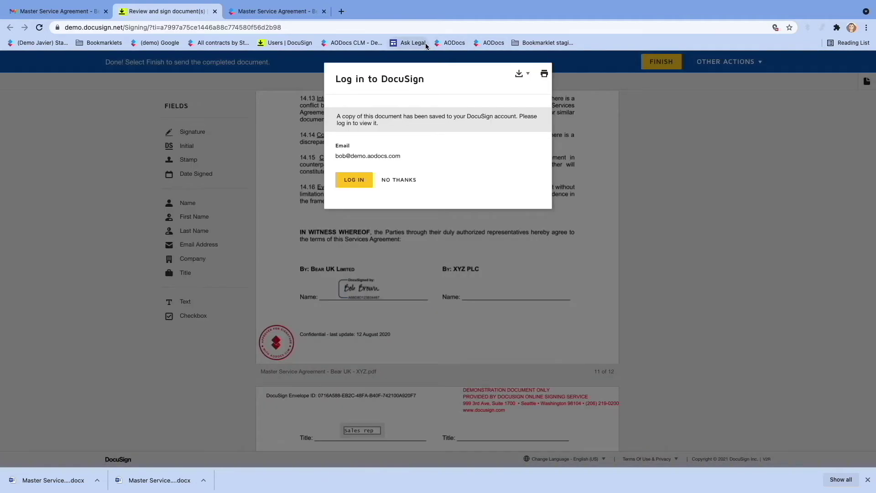
{"action": "left_click", "coordinate": [214, 12]}
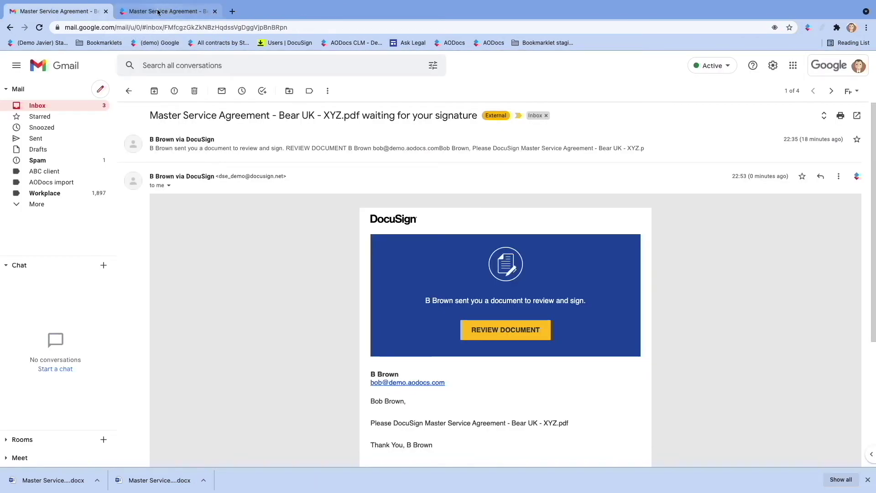
Switch to the second signer's Gmail account and open its DocuSign signature request email
{"action": "left_click", "coordinate": [69, 107]}
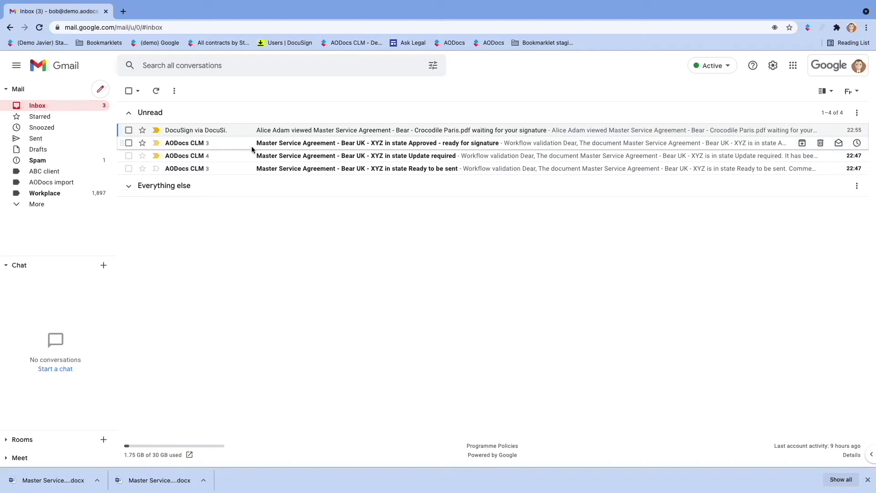
{"action": "key", "text": "ctrl+Right"}
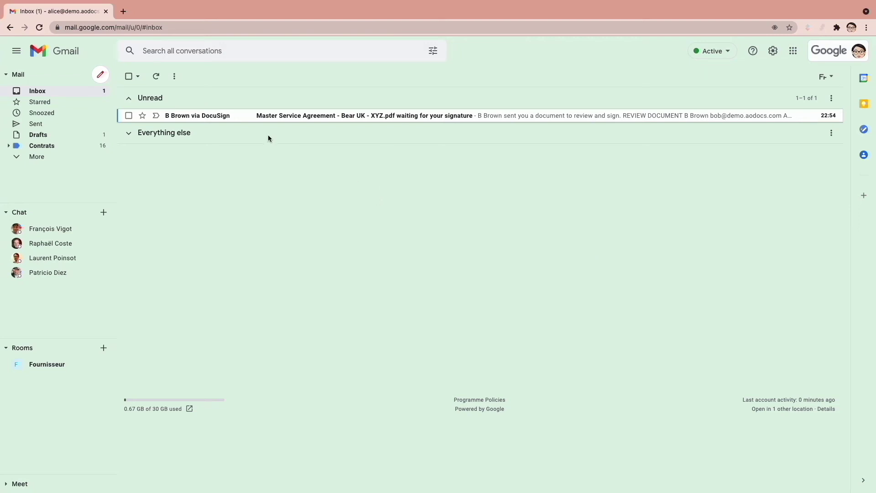
{"action": "left_click", "coordinate": [212, 119]}
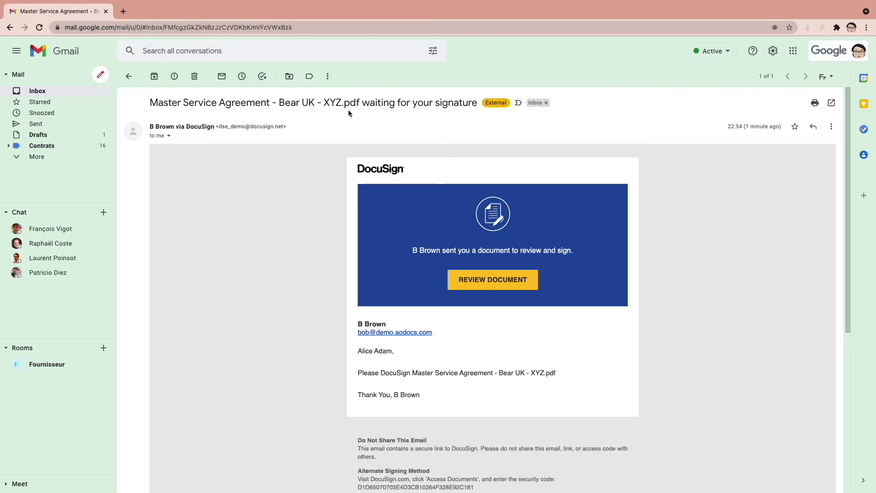
{"action": "scroll", "coordinate": [475, 303], "scroll_direction": "down", "scroll_amount": 1}
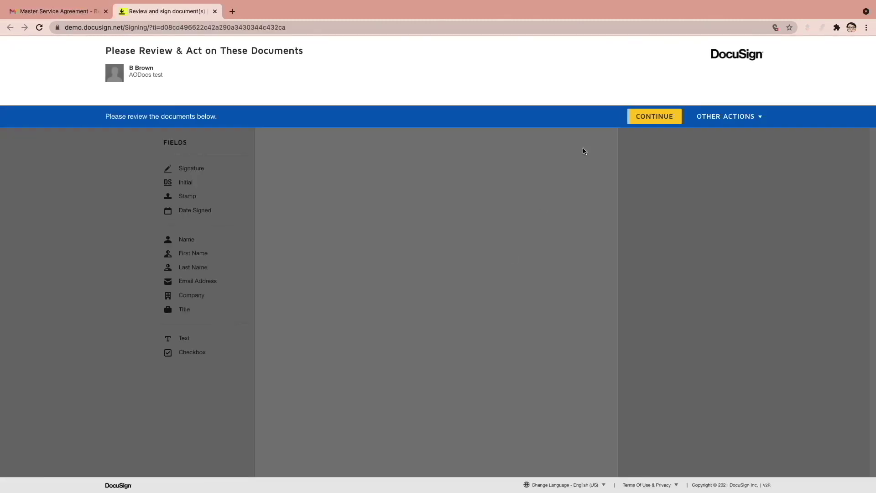
Sign for XYZ PLC with a signature on the Name line and title 'DEMO' on page 12, then finish
{"action": "left_click", "coordinate": [665, 118]}
{"action": "scroll", "coordinate": [537, 247], "scroll_direction": "down", "scroll_amount": 20}
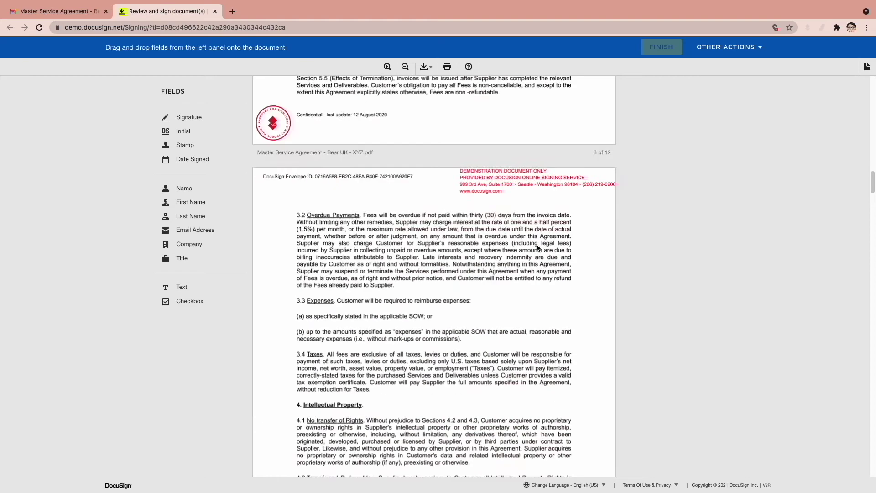
{"action": "scroll", "coordinate": [537, 248], "scroll_direction": "down", "scroll_amount": 20}
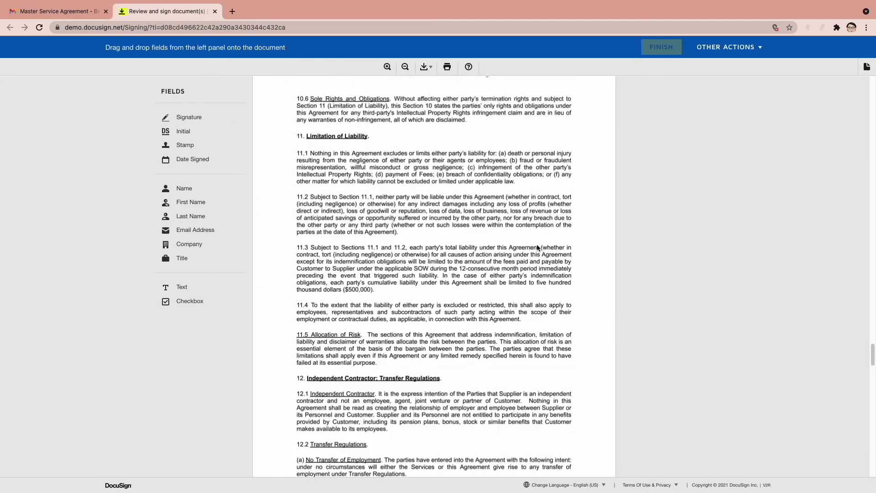
{"action": "scroll", "coordinate": [537, 248], "scroll_direction": "down", "scroll_amount": 10}
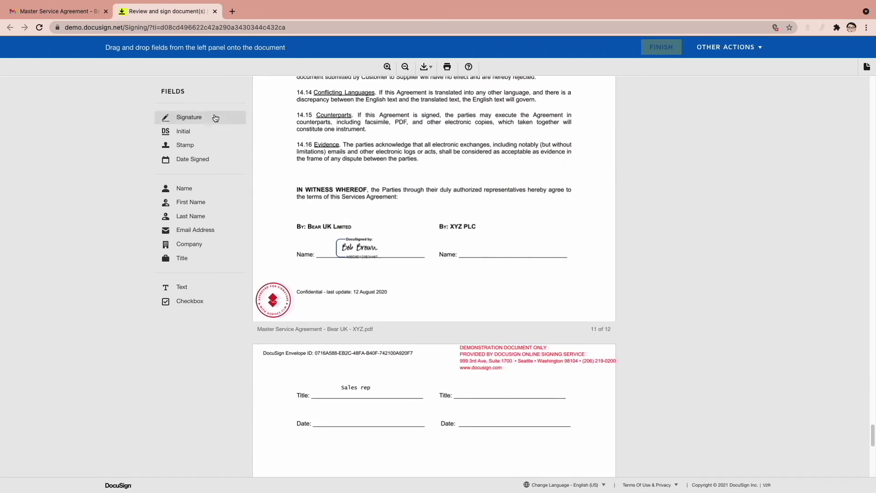
{"action": "left_click_drag", "start_coordinate": [513, 239], "coordinate": [492, 231]}
{"action": "mouse_move", "coordinate": [181, 258]}
{"action": "left_mouse_down"}
{"action": "mouse_move", "coordinate": [498, 359]}
{"action": "mouse_move", "coordinate": [487, 381]}
{"action": "left_mouse_up"}
{"action": "left_click", "coordinate": [661, 47]}
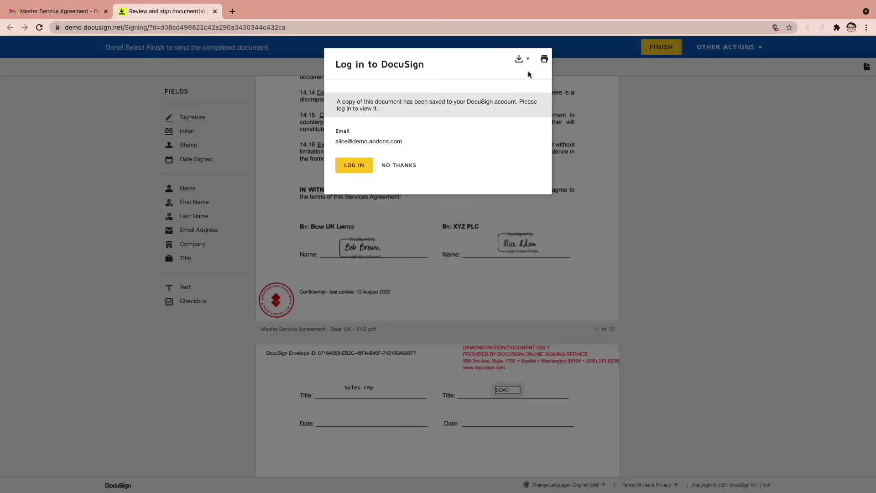
{"action": "left_click", "coordinate": [215, 12]}
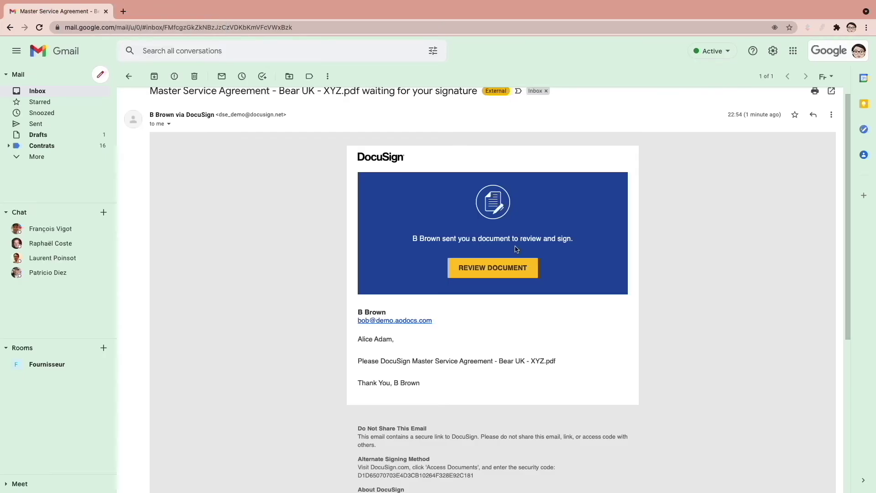
In the first mailbox, refresh and follow the 'Signed & effective' email's link to AODocs
{"action": "key", "text": "ctrl+Left"}
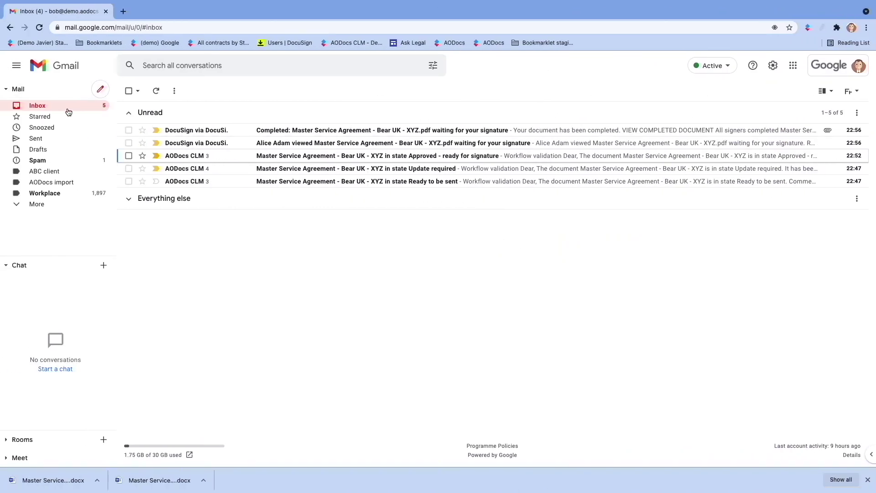
{"action": "left_click", "coordinate": [157, 91]}
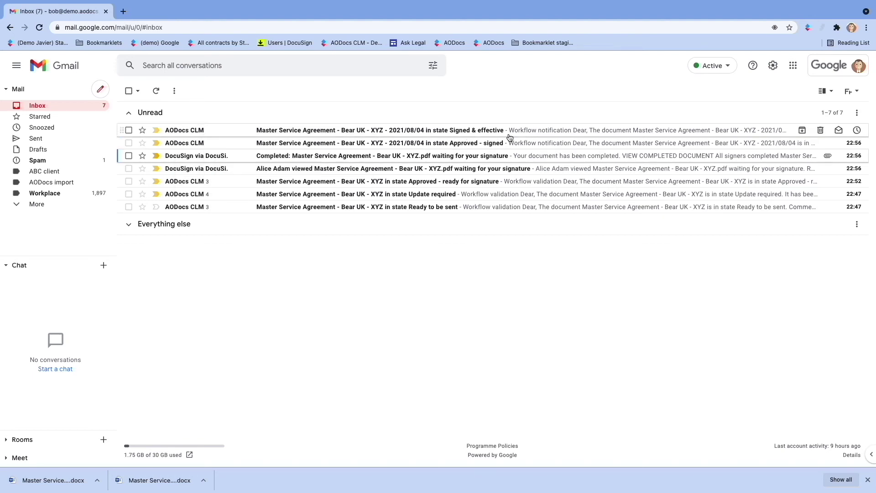
{"action": "left_click", "coordinate": [487, 132]}
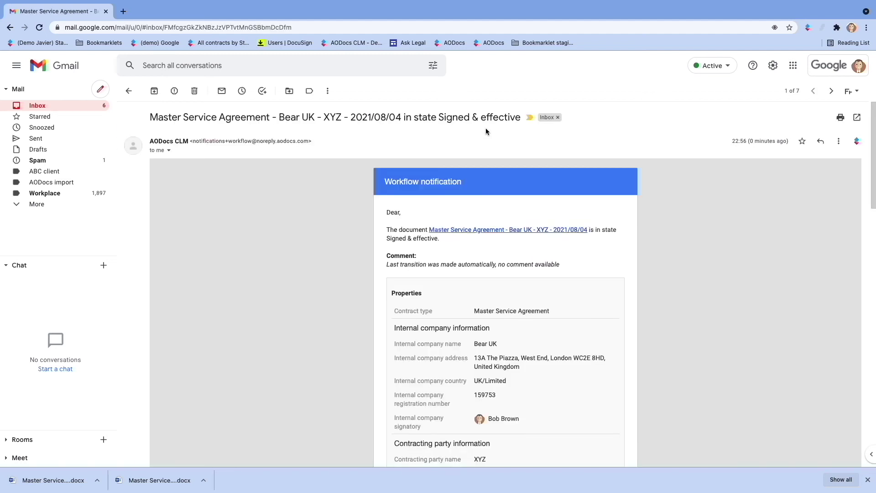
{"action": "left_click", "coordinate": [493, 233]}
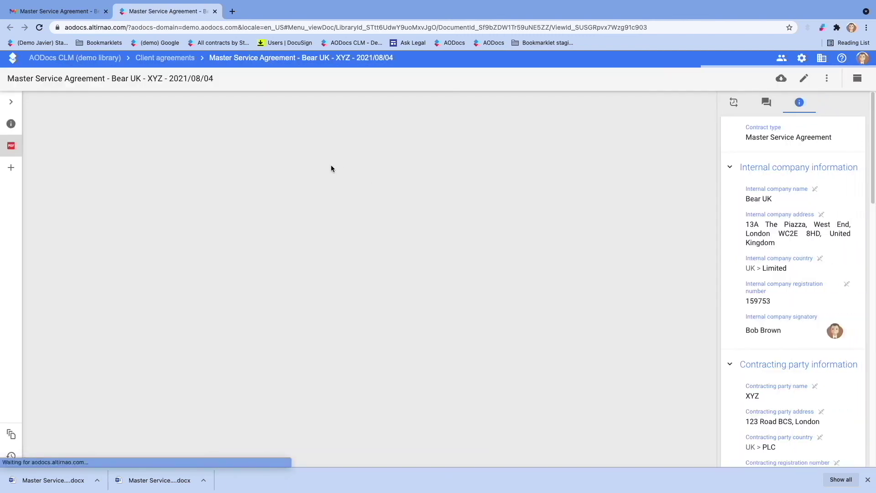
Scroll through the 14-page signed PDF past both signatures to the Certificate of Completion
{"action": "scroll", "coordinate": [392, 293], "scroll_direction": "down", "scroll_amount": 5}
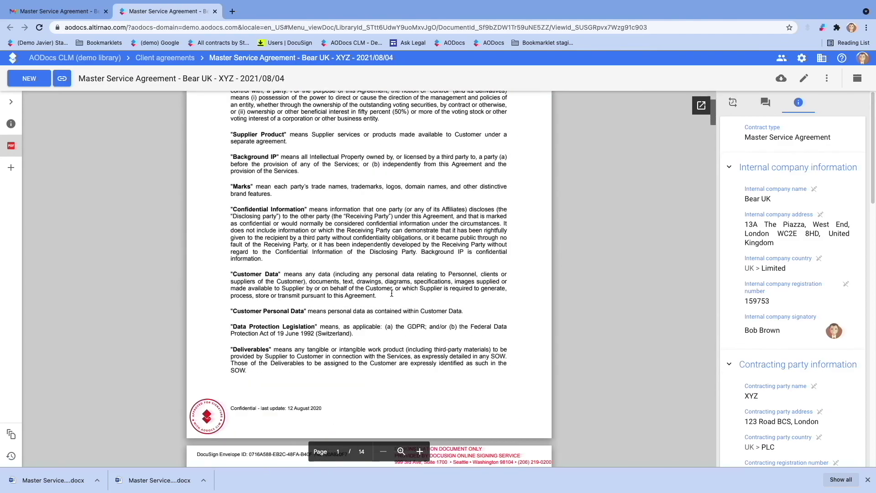
{"action": "scroll", "coordinate": [391, 293], "scroll_direction": "down", "scroll_amount": 15}
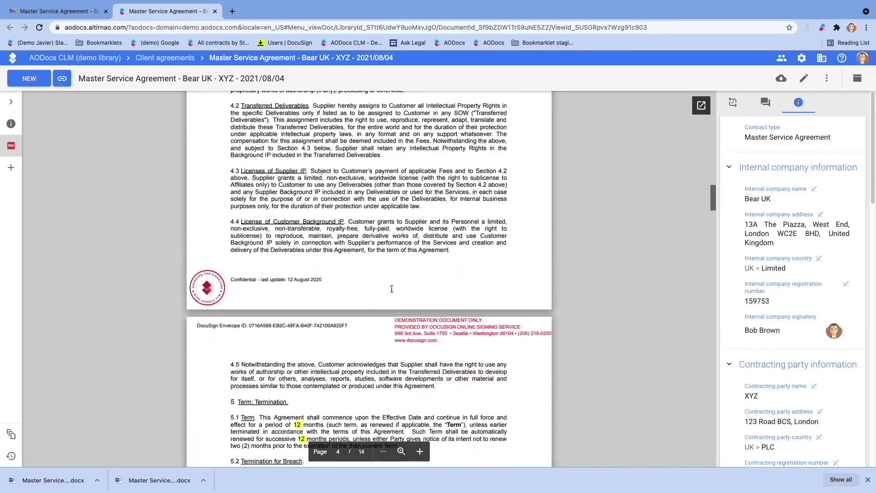
{"action": "scroll", "coordinate": [392, 289], "scroll_direction": "down", "scroll_amount": 20}
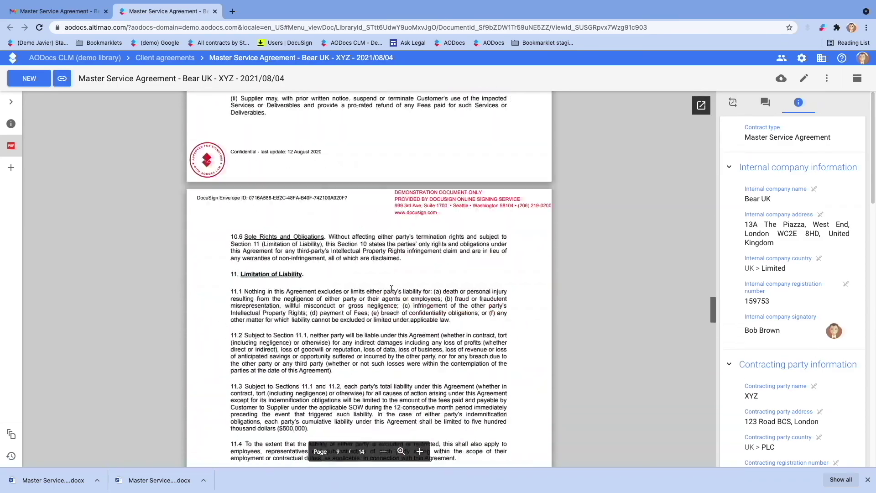
{"action": "scroll", "coordinate": [392, 289], "scroll_direction": "down", "scroll_amount": 20}
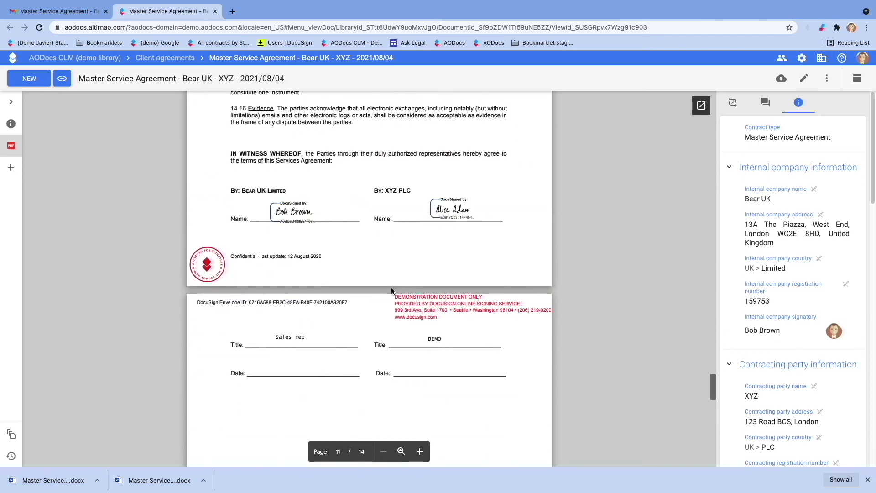
{"action": "scroll", "coordinate": [472, 205], "scroll_direction": "down", "scroll_amount": 13}
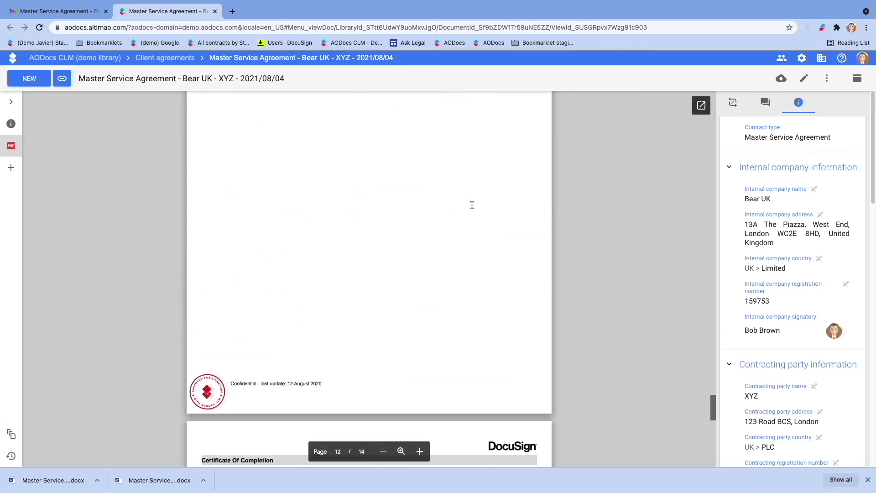